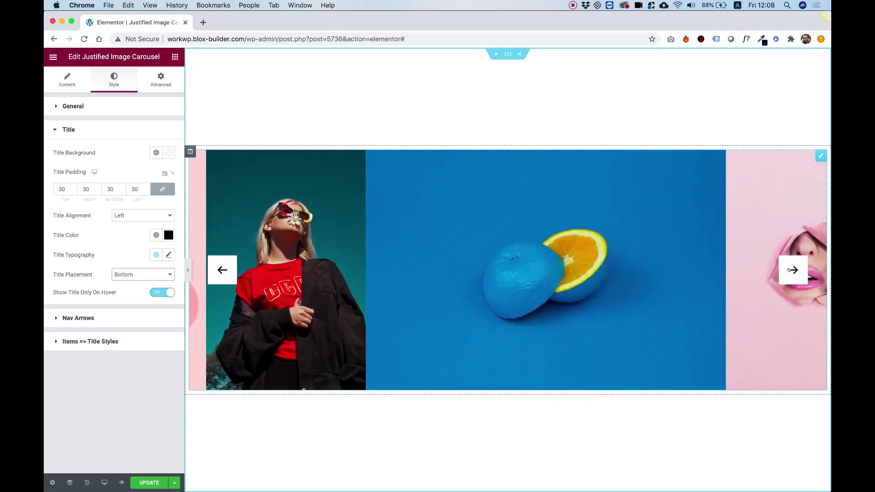
left_click(791, 270)
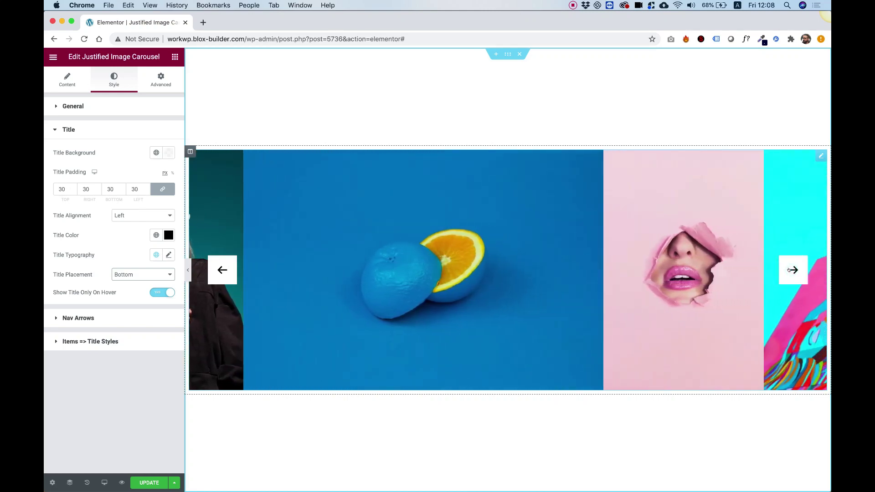
- Step the finished carousel forward and back to preview its arrows
left_click(224, 270)
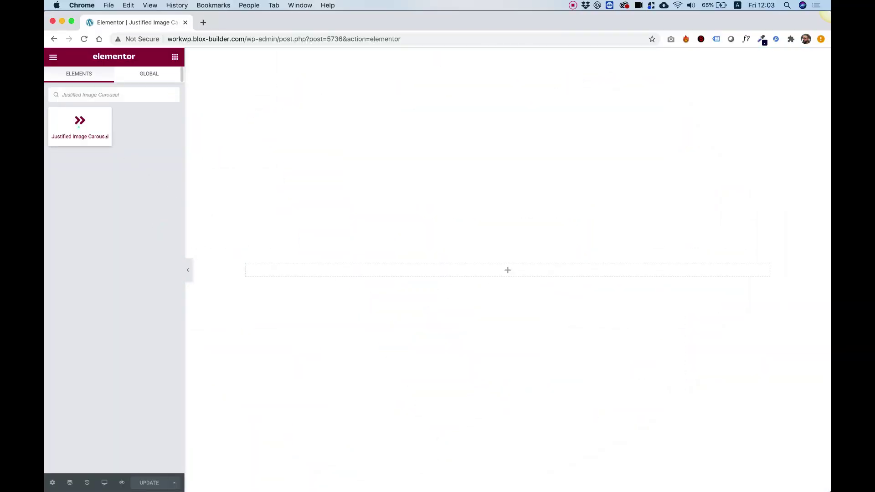
- Drag the Justified Image Carousel widget into the empty page's drop zone
left_click_drag(106, 137, 409, 268)
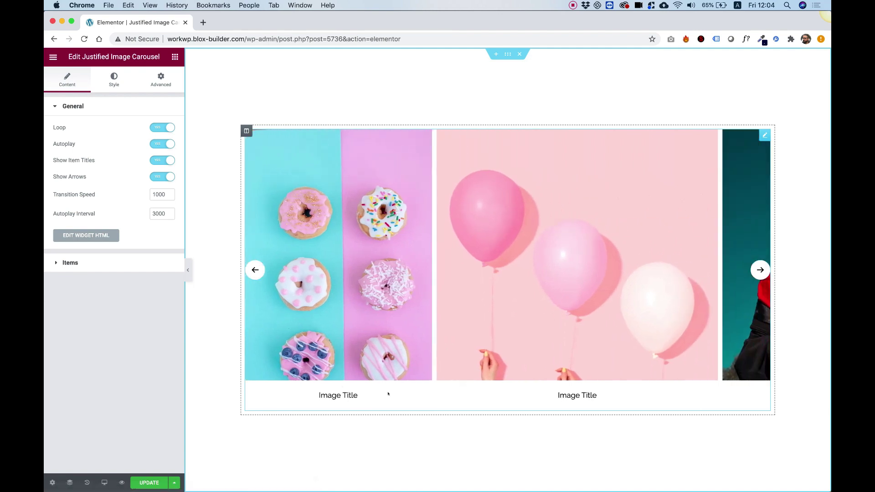
left_click(255, 270)
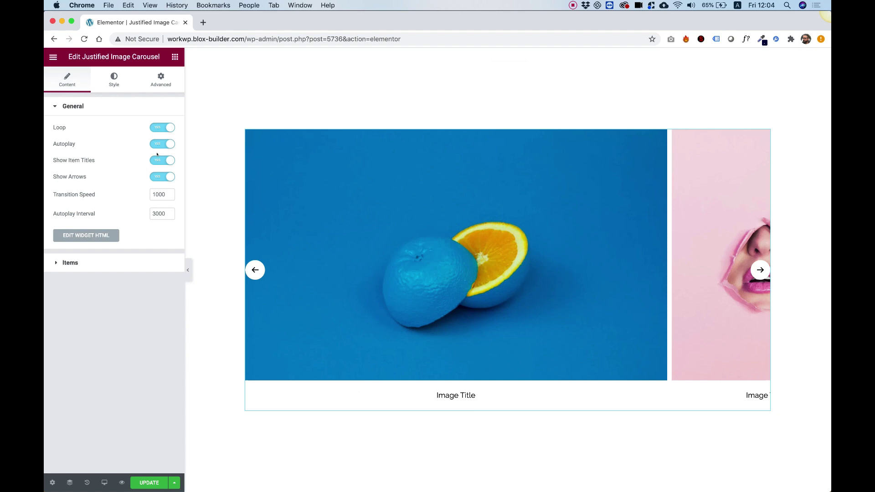
left_click(160, 159)
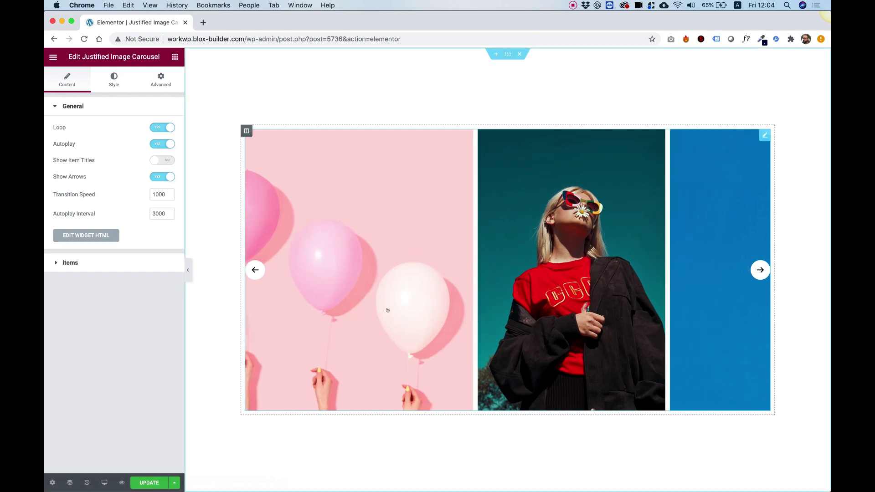
left_click(161, 160)
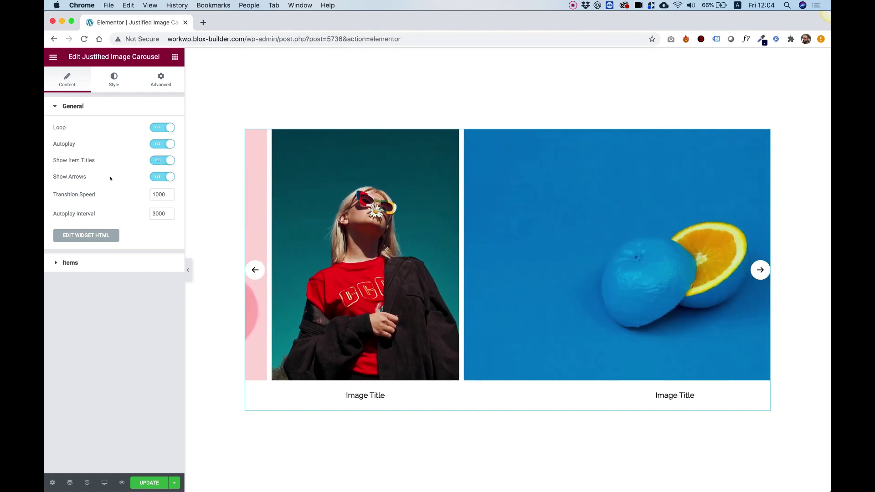
left_click(166, 175)
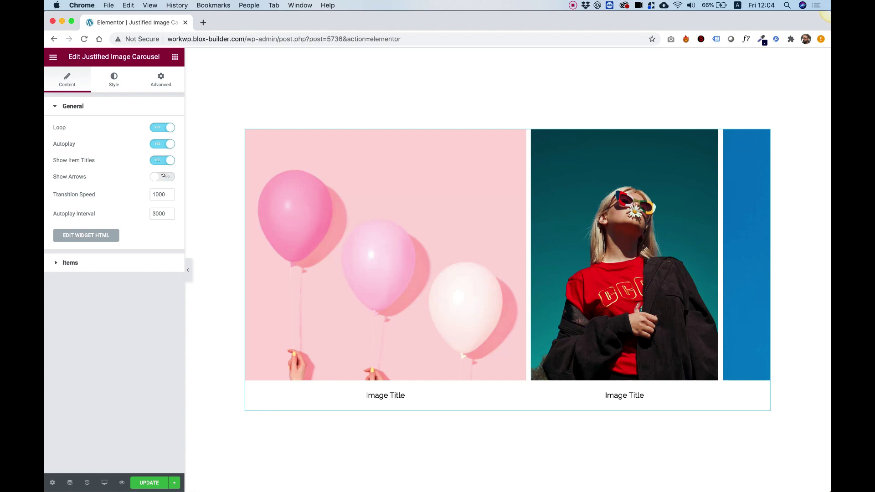
left_click(163, 175)
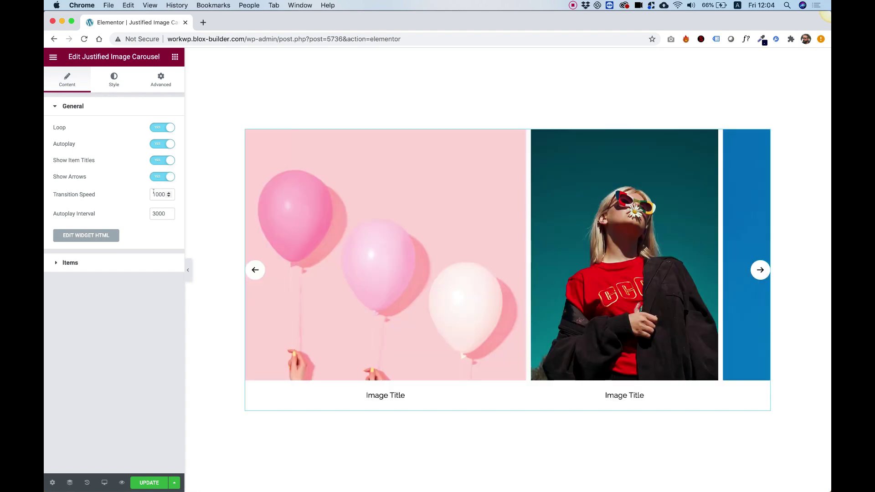
- Set Transition Speed to 3000 and Autoplay Interval to 1000, then switch Autoplay off
left_click(154, 194)
key("Delete")
type("3")
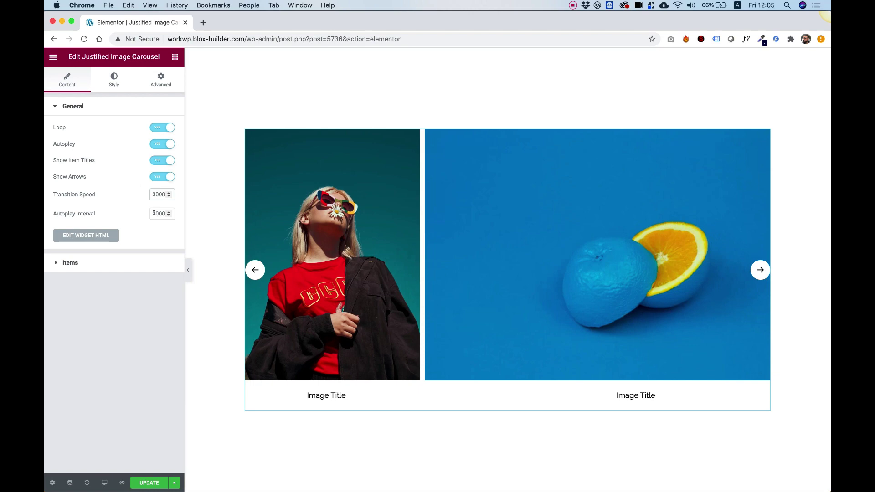
left_click(141, 213)
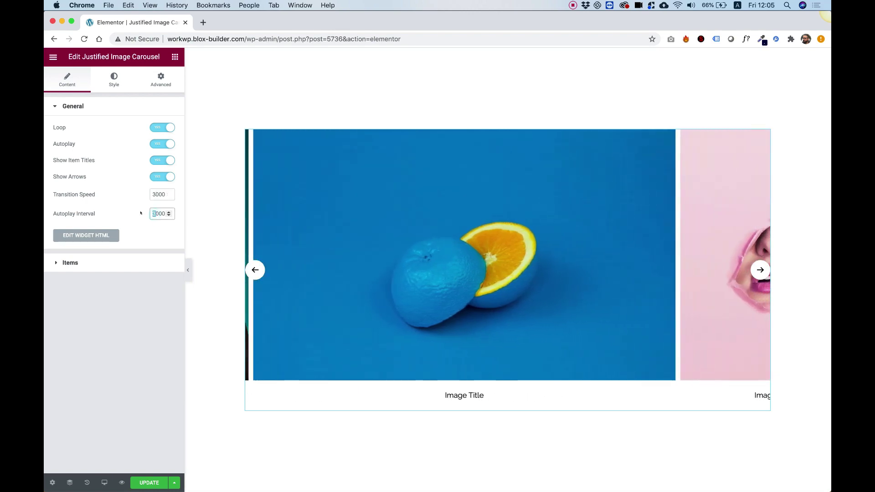
type("1")
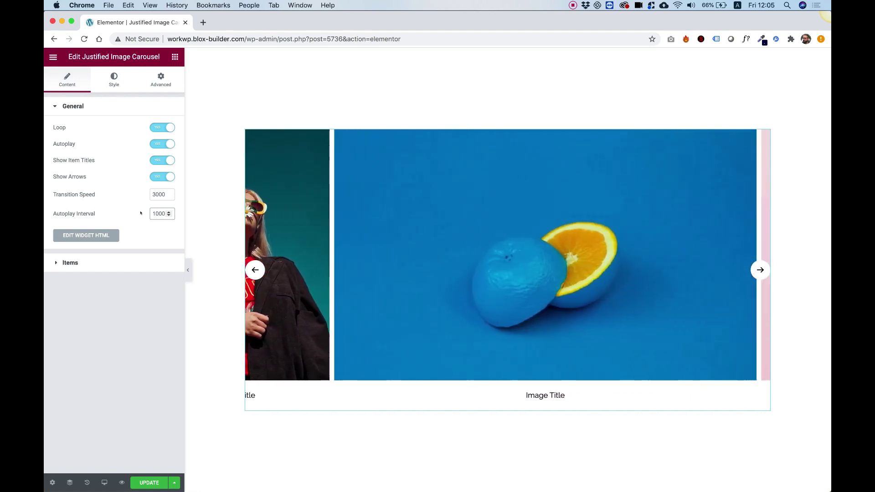
left_click(157, 145)
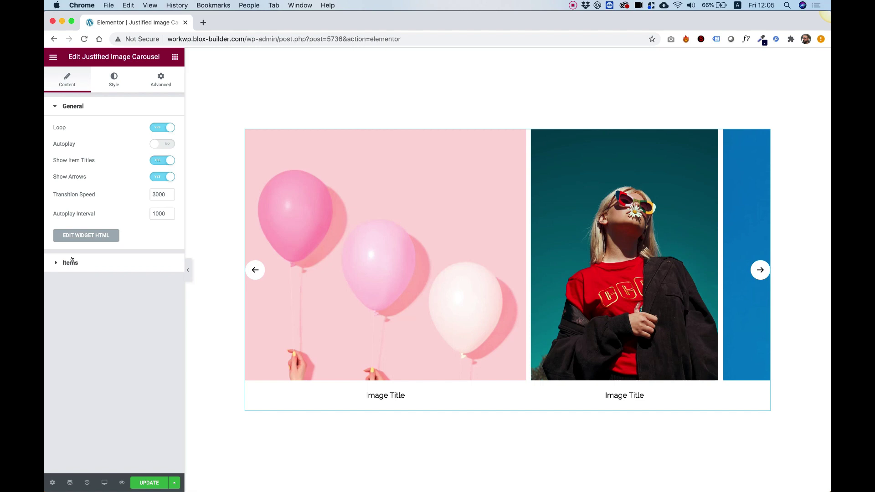
- Set the carousel's section Content Width to Full Width
right_click(225, 78)
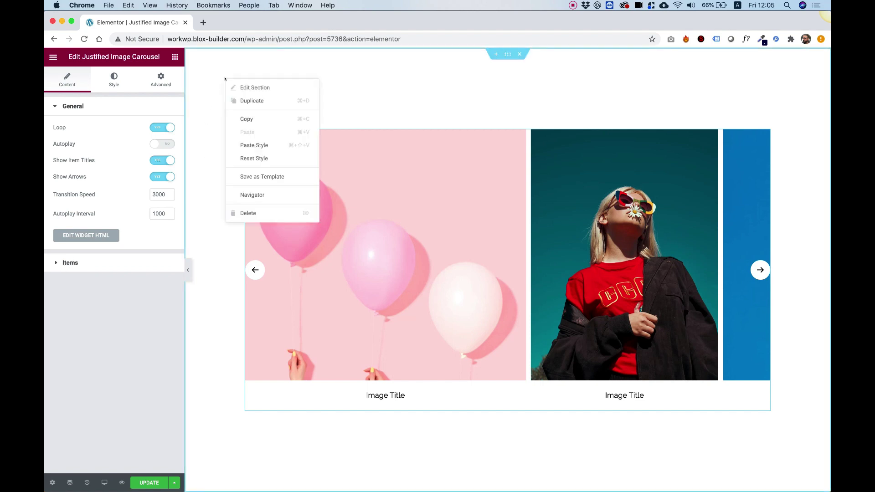
left_click(242, 86)
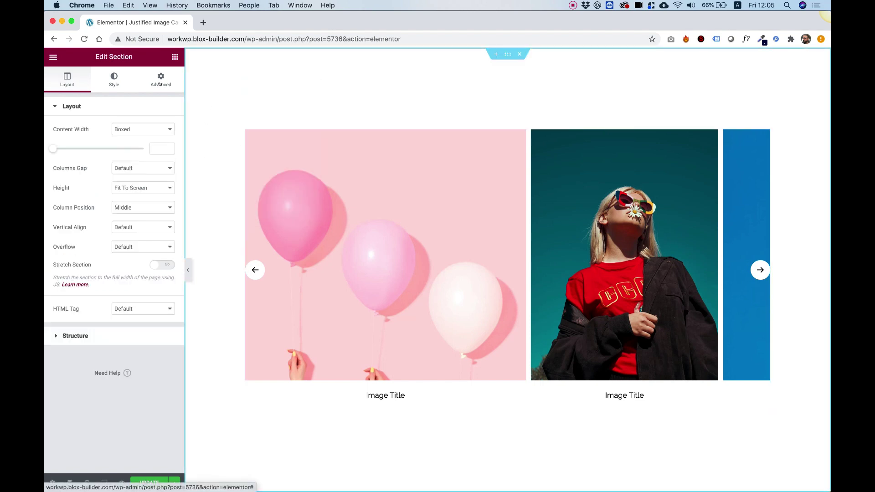
left_click(160, 84)
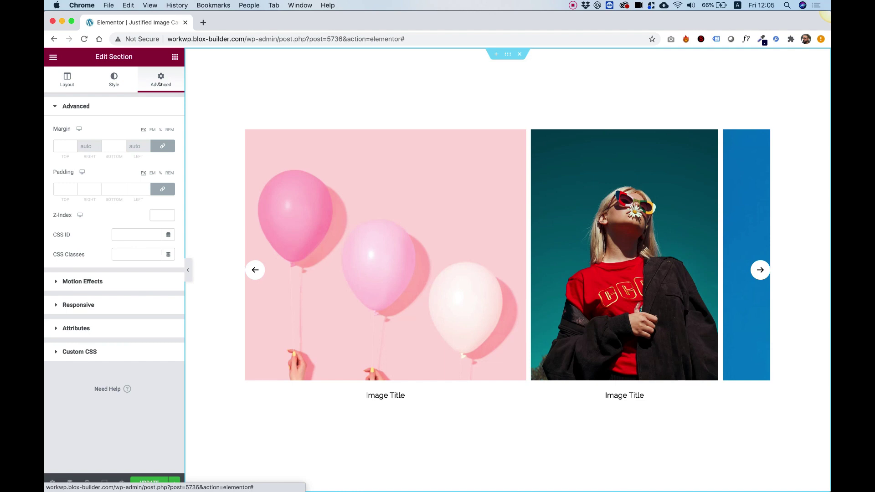
left_click(66, 81)
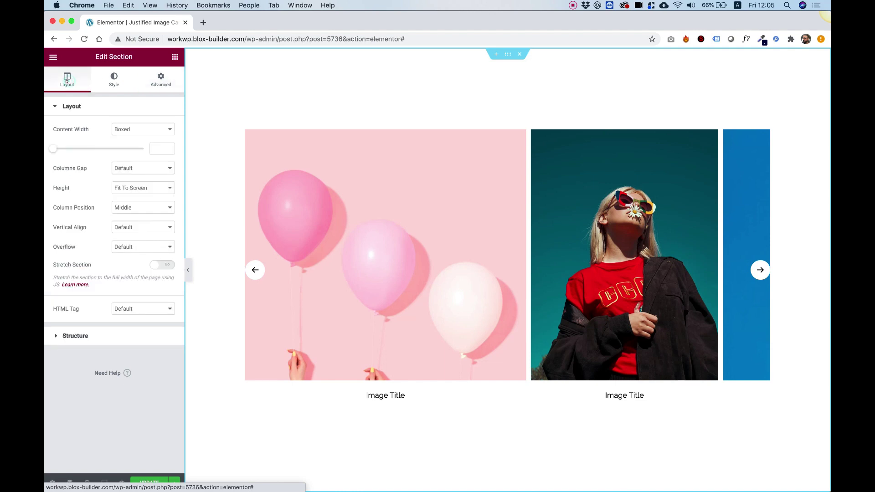
left_click(117, 129)
left_click(122, 136)
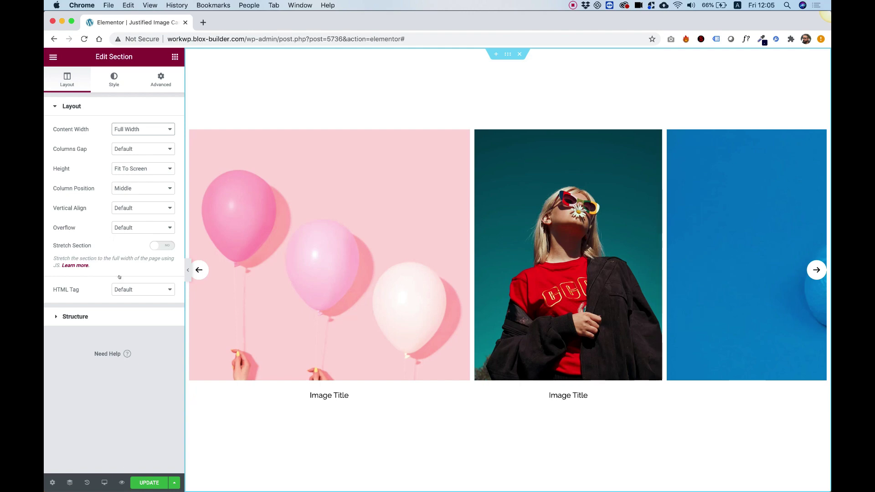
- Select the carousel, expand its Items list and open the last Image Title item
left_click(274, 184)
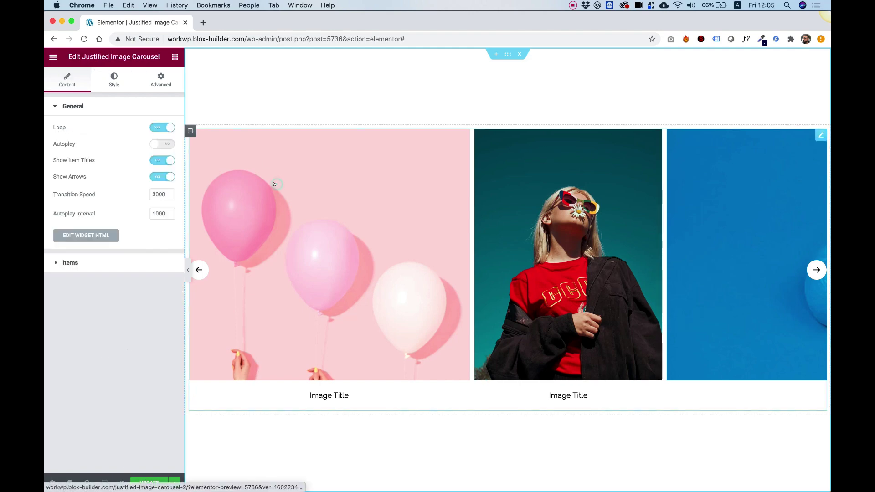
left_click(83, 262)
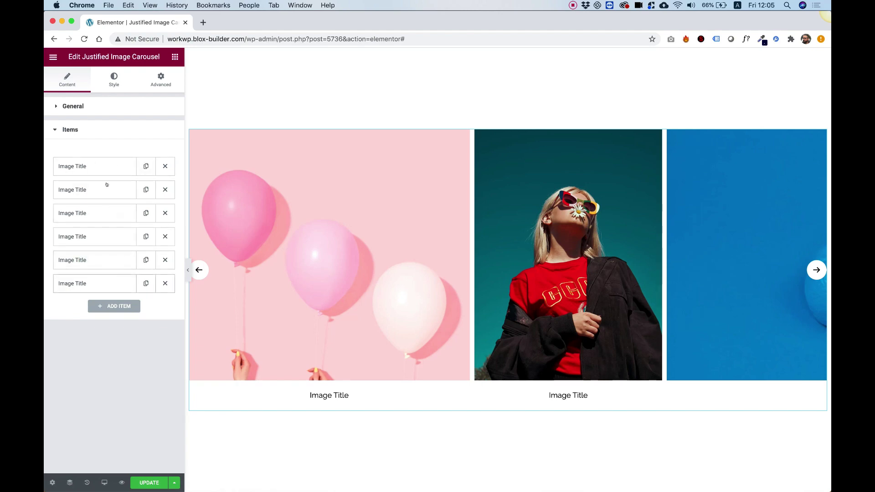
left_click(91, 167)
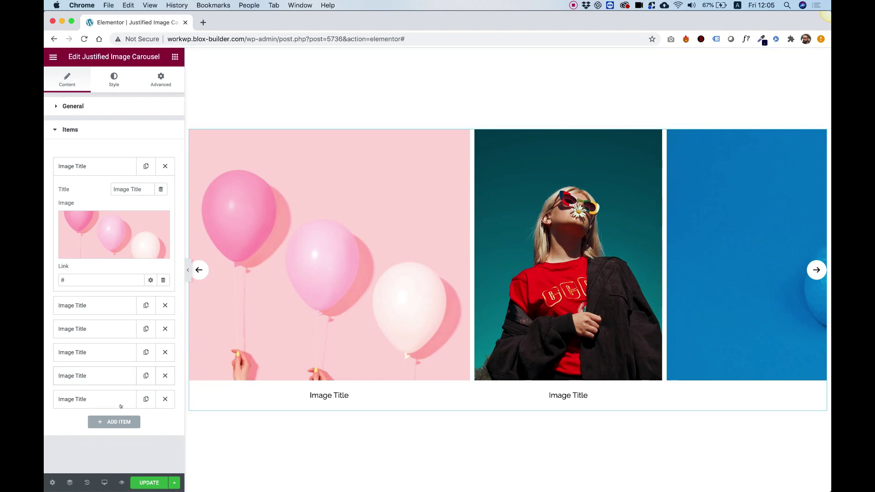
left_click(109, 395)
- Replace the last carousel item's image with gallery6.jpg from the media library
left_click(106, 358)
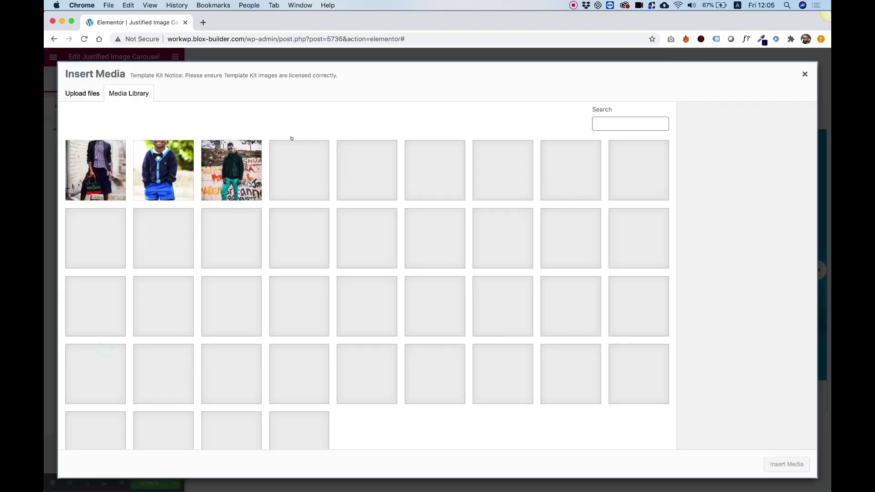
left_click(631, 168)
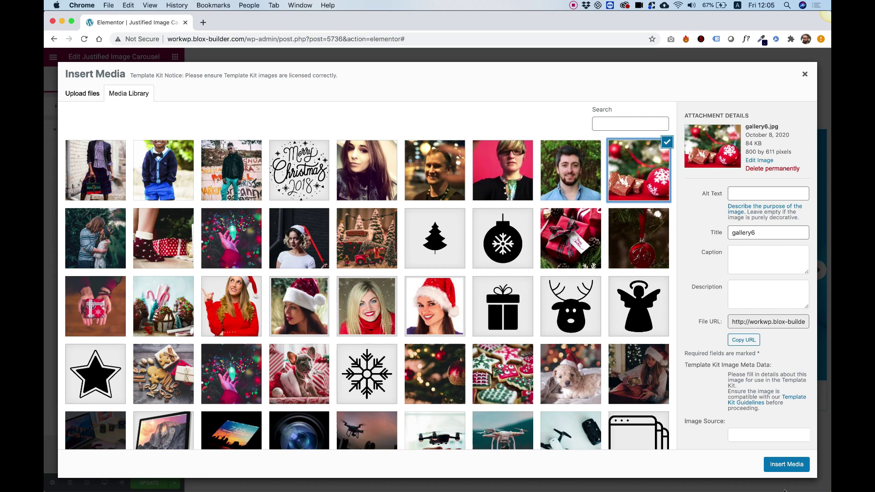
left_click(784, 463)
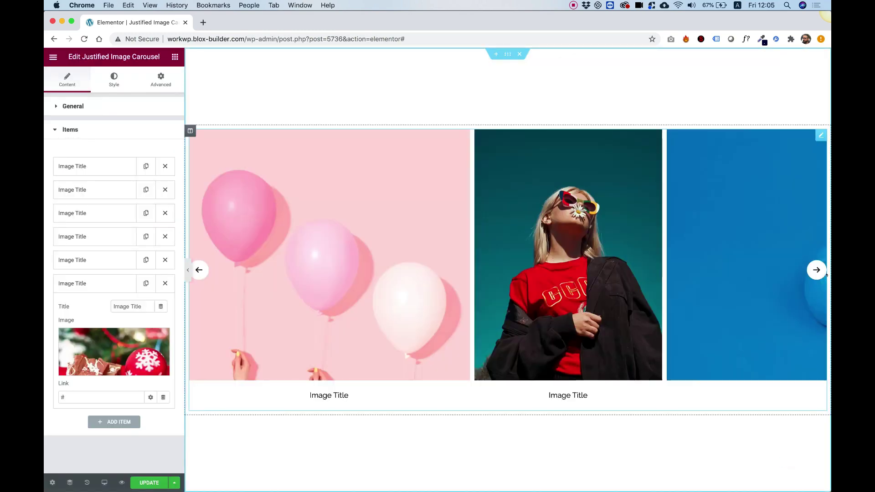
- Advance the carousel slide by slide until the new ornament image appears
left_click(815, 270)
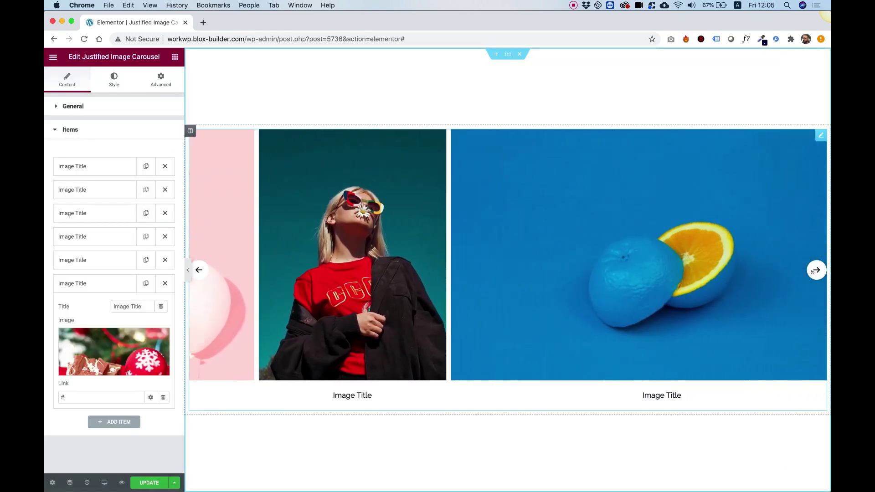
left_click(814, 270)
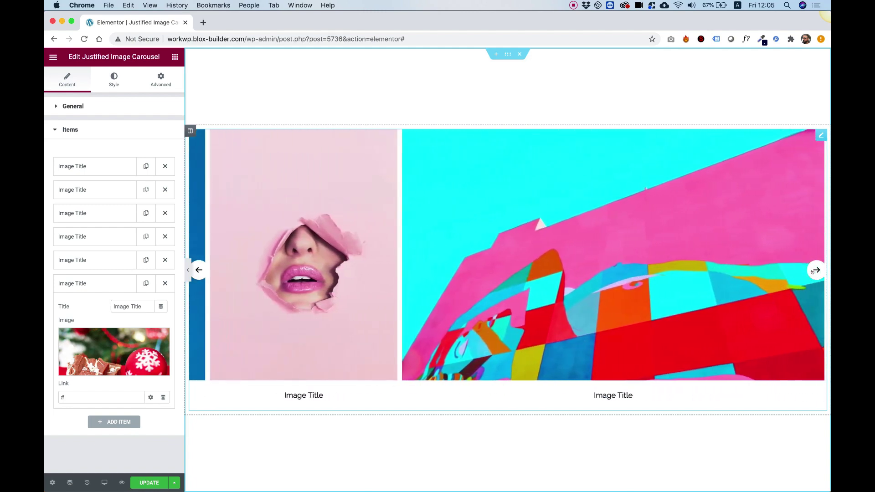
left_click(814, 270)
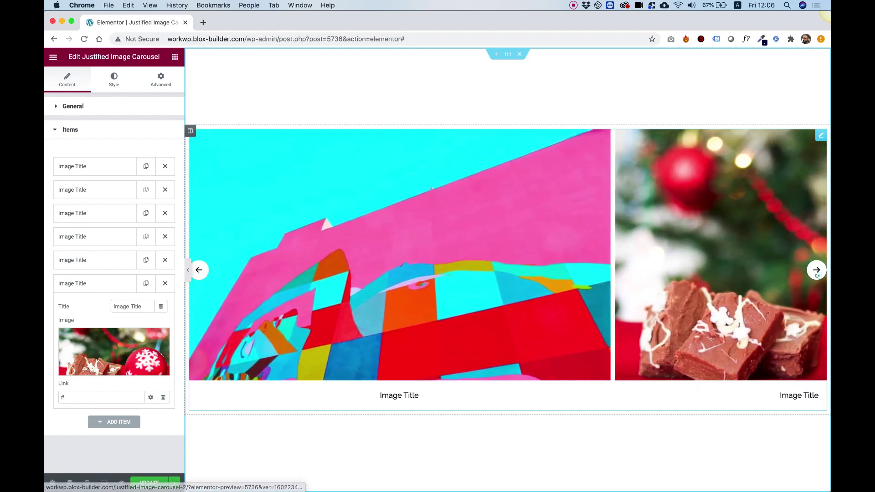
left_click(815, 273)
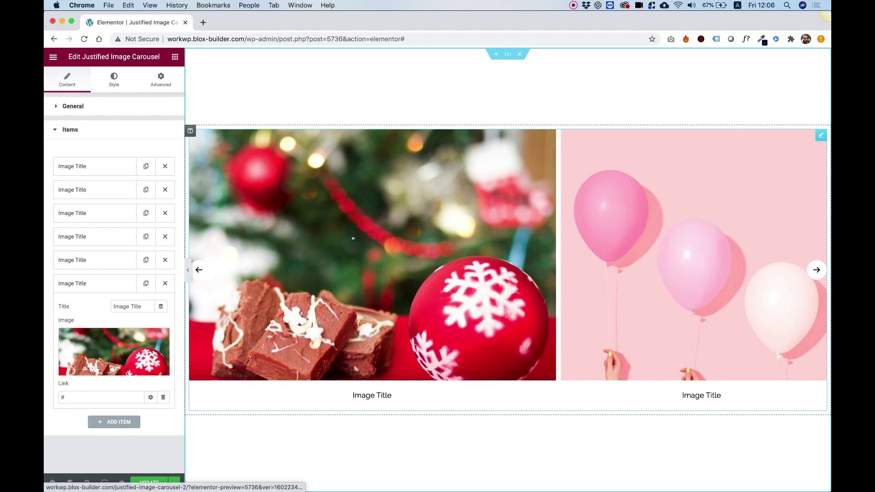
- Set the carousel height to 512 on desktop and 363 on tablet
left_click(114, 82)
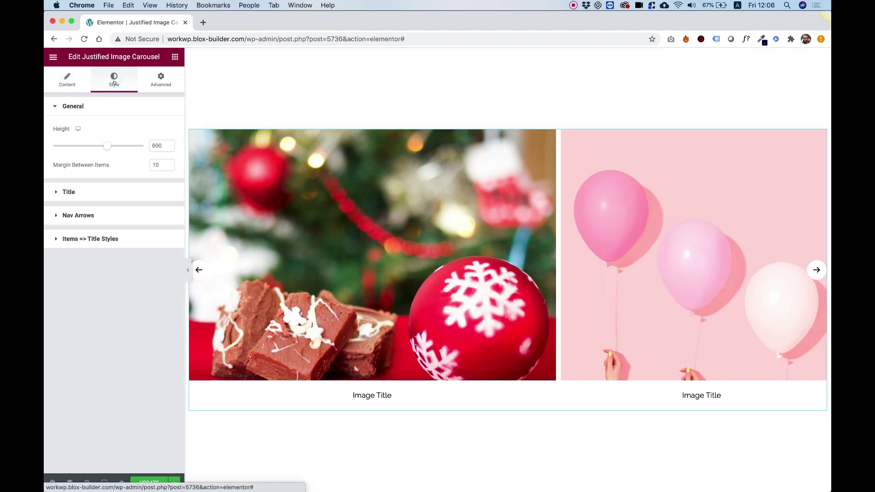
mouse_move(110, 146)
left_mouse_down()
mouse_move(90, 146)
mouse_move(97, 146)
left_mouse_up()
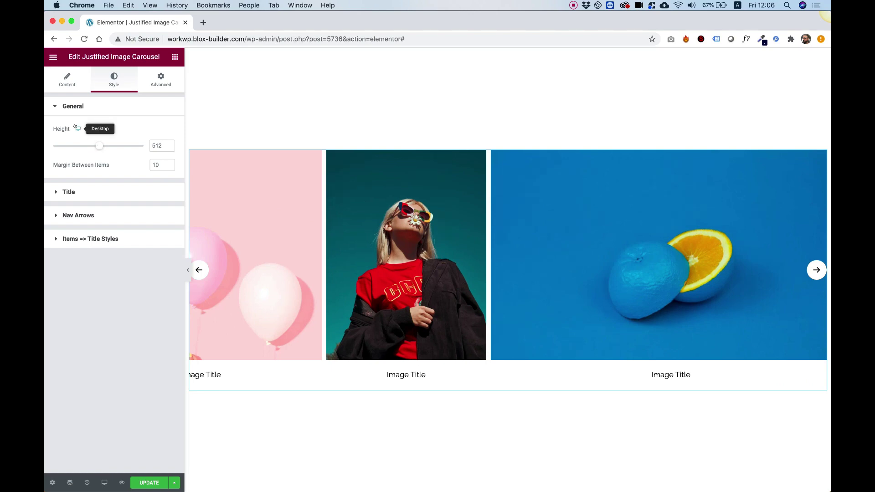
left_click(78, 129)
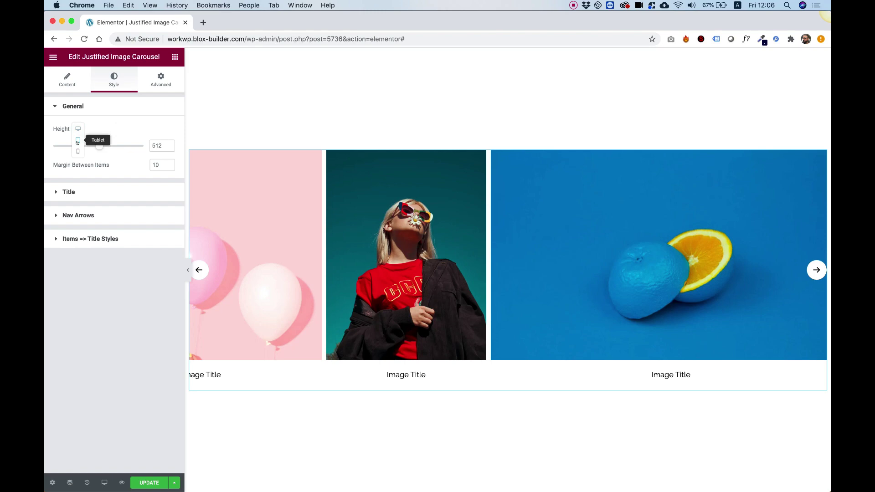
left_click(77, 141)
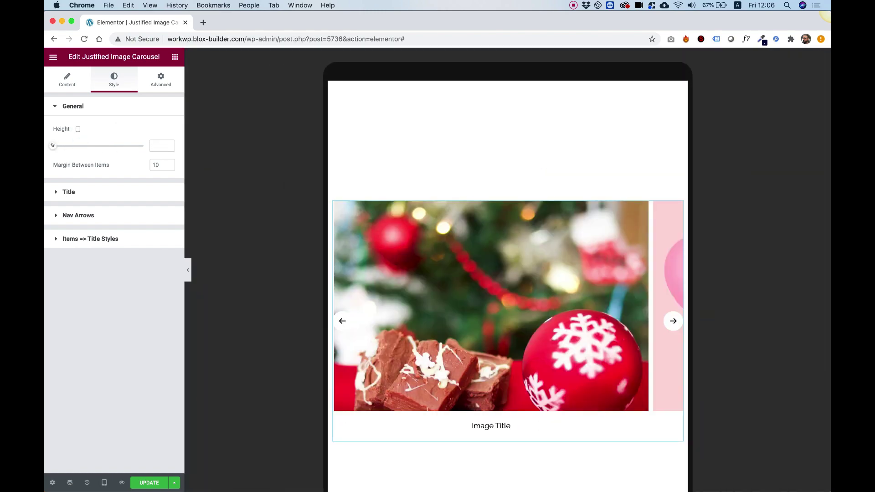
left_click_drag(52, 145, 85, 145)
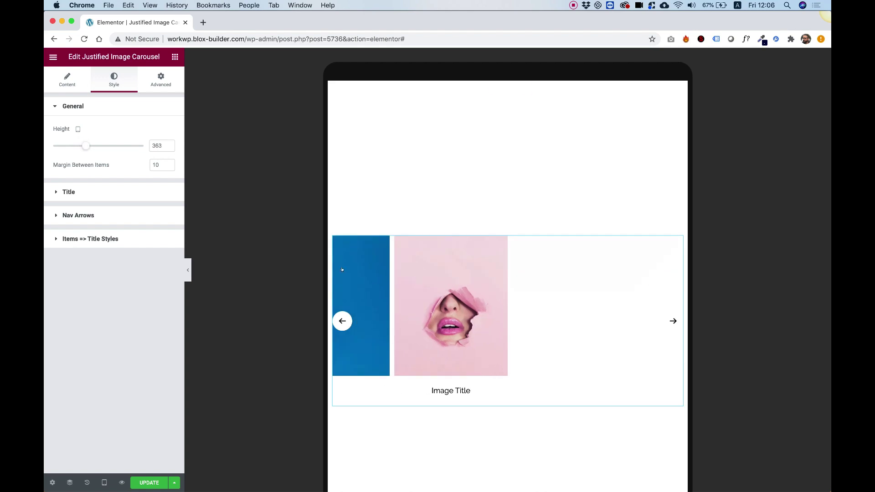
- Back in the desktop layout, set Margin Between Items to 50
left_click(340, 325)
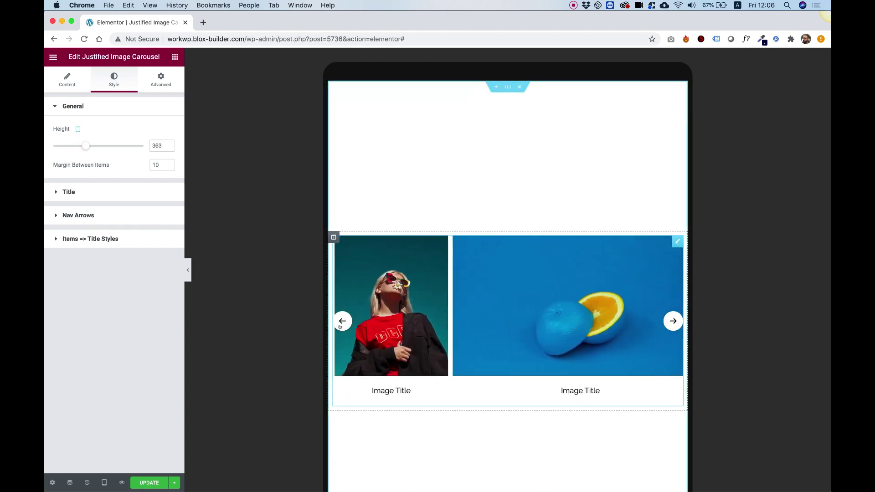
left_click(78, 116)
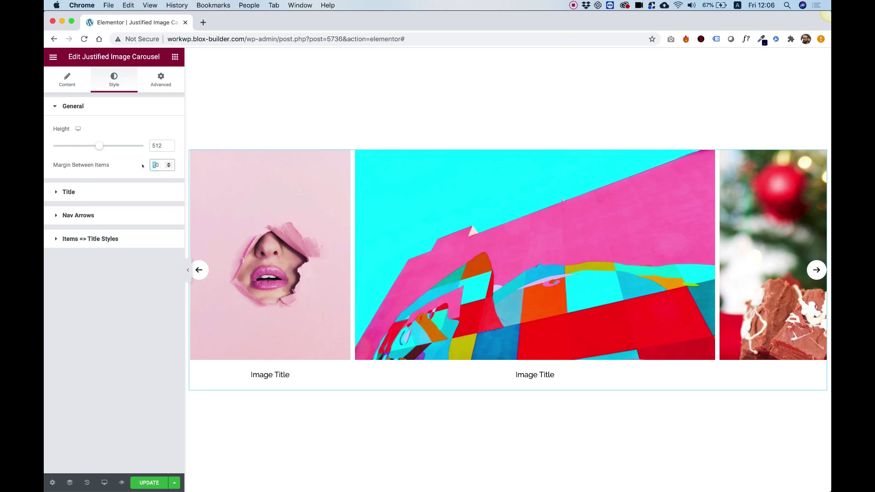
type("5")
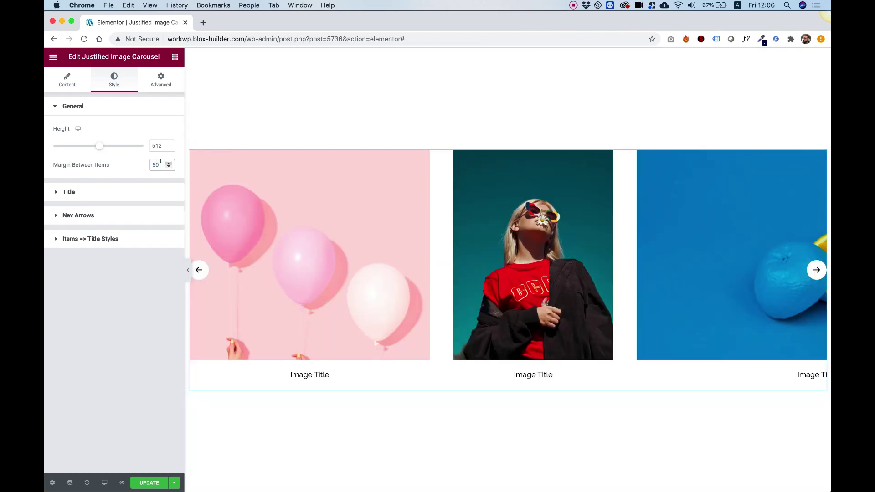
type("0")
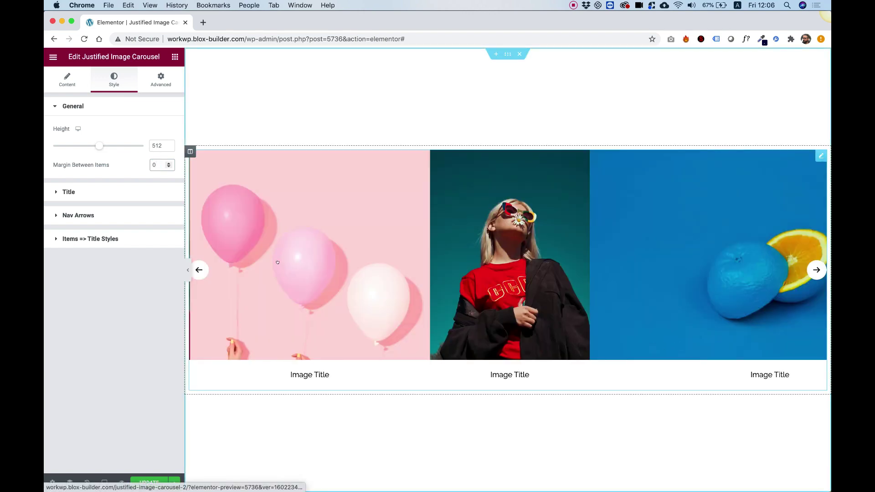
- Give the carousel titles a semi-transparent white background and 30 px padding
left_click(66, 192)
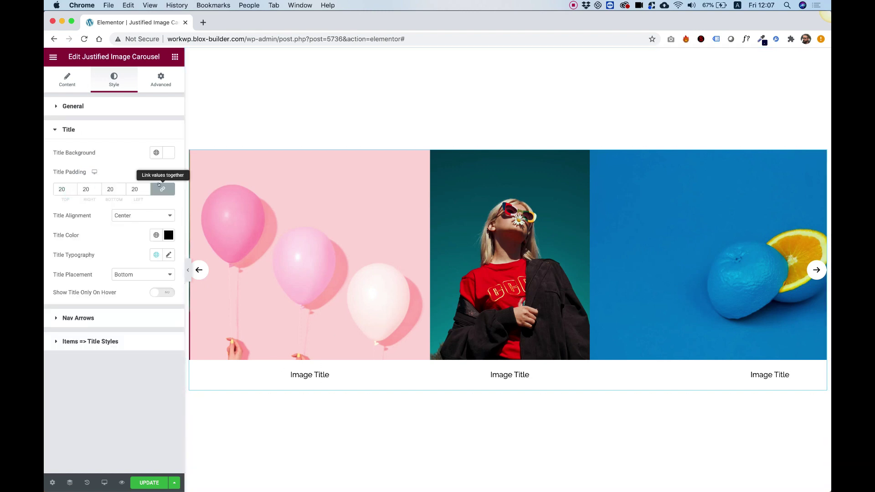
left_click(161, 152)
left_click_drag(141, 218, 54, 183)
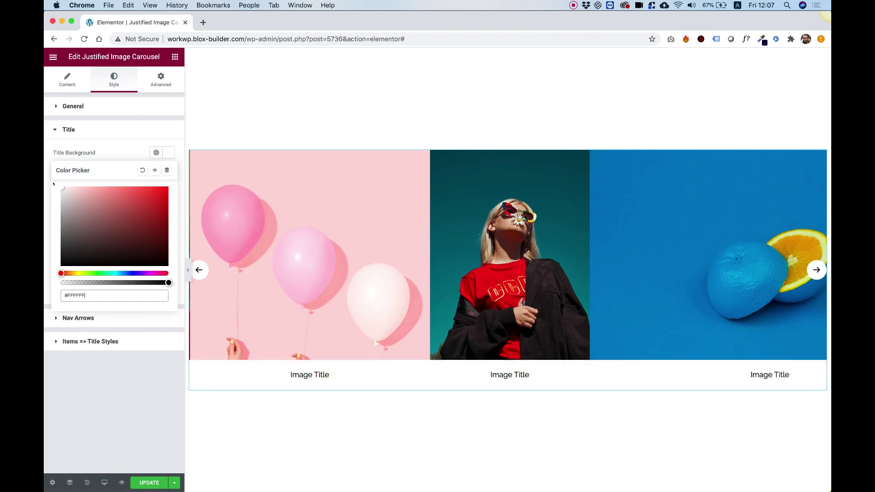
left_click_drag(163, 281, 129, 281)
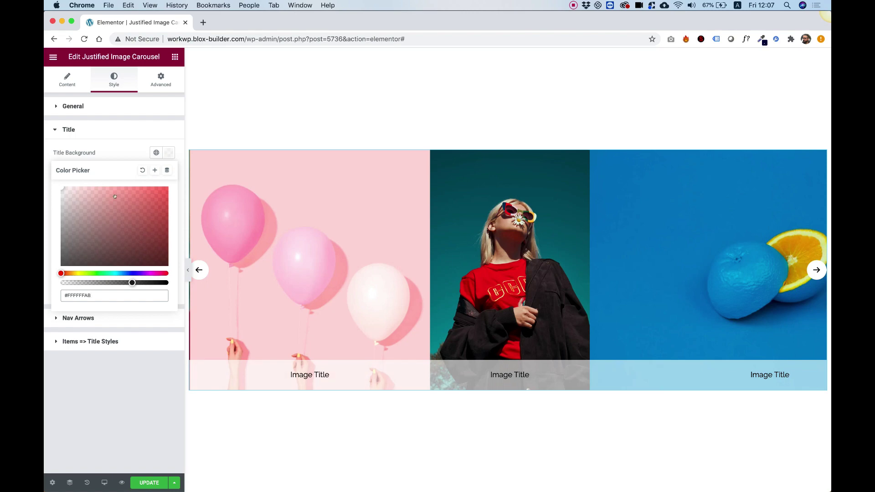
left_click(98, 157)
left_click(64, 189)
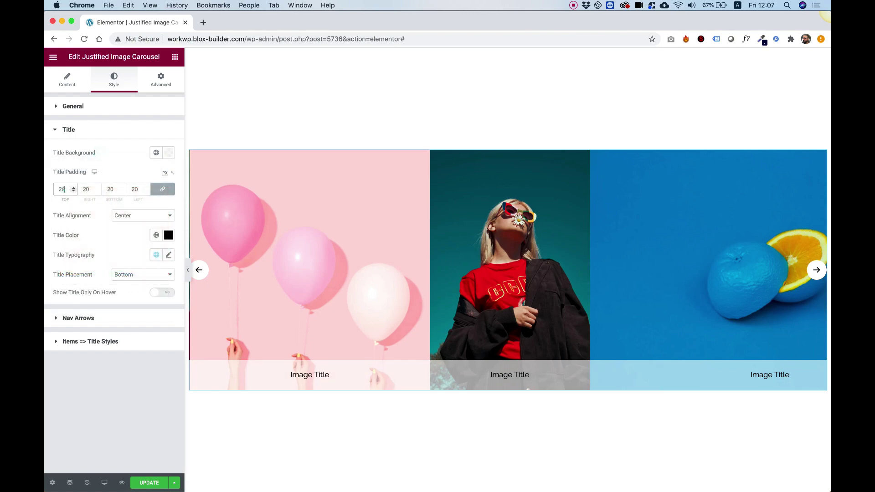
key("Up")
key("Up")
key("Up")
key("Up")
key("Up")
key("Up")
key("Up")
key("Up")
key("Up")
key("Up")
key("Up")
key("Up")
key("Up")
key("Up")
key("Up")
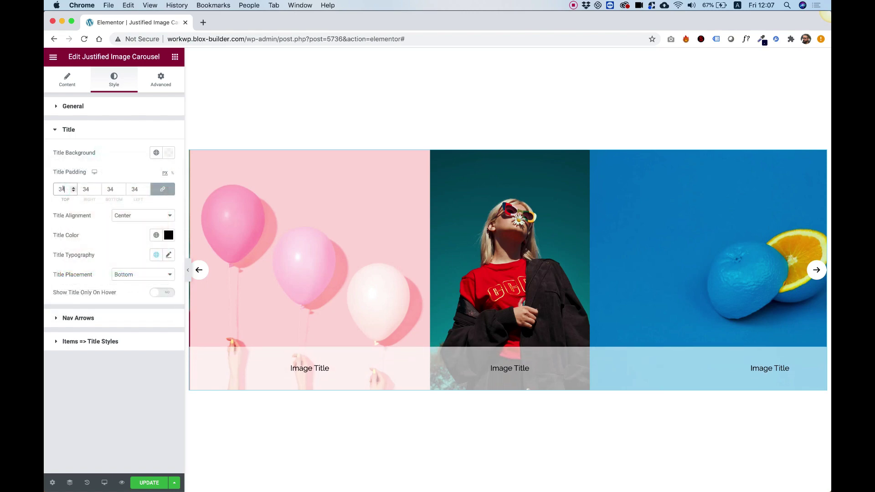
key("Down")
key("Down")
key("Down")
key("Down")
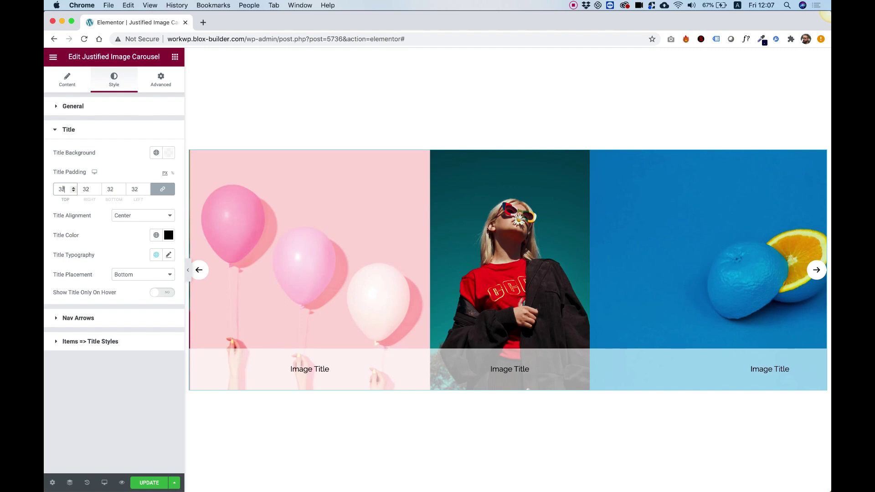
key("Down")
key("Down")
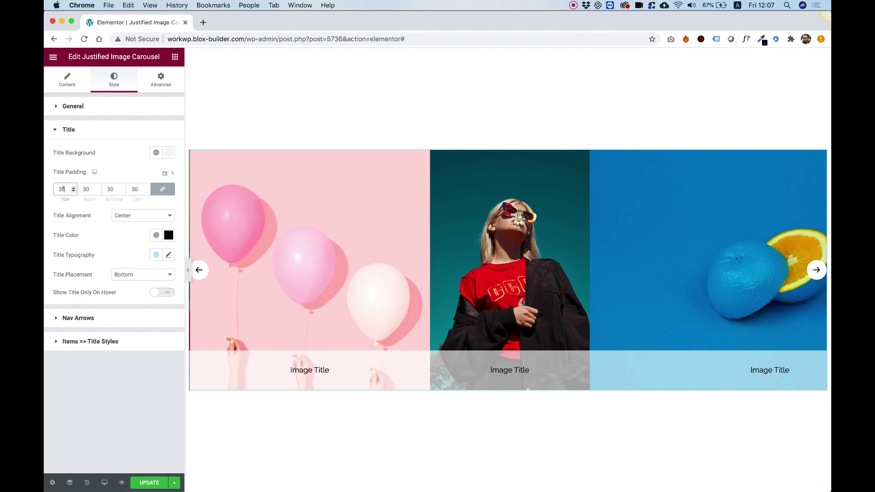
- Left-align the titles, place them on top, and show them only on hover
left_click(135, 219)
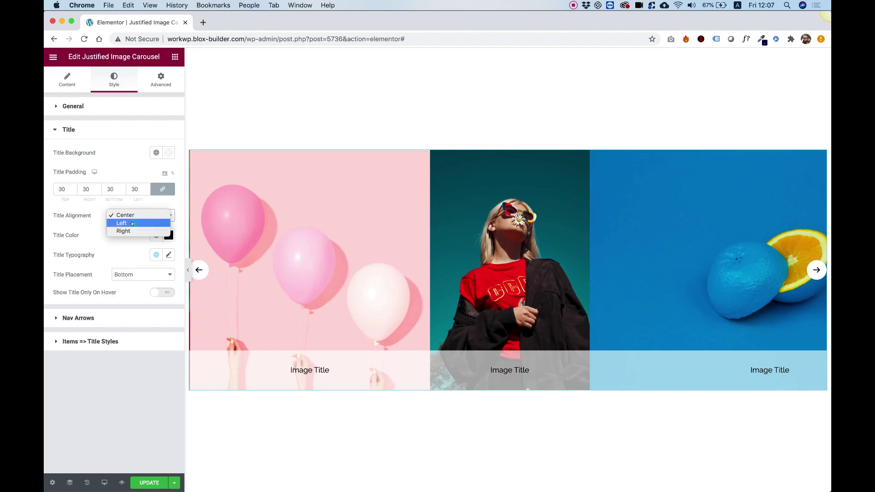
left_click(132, 224)
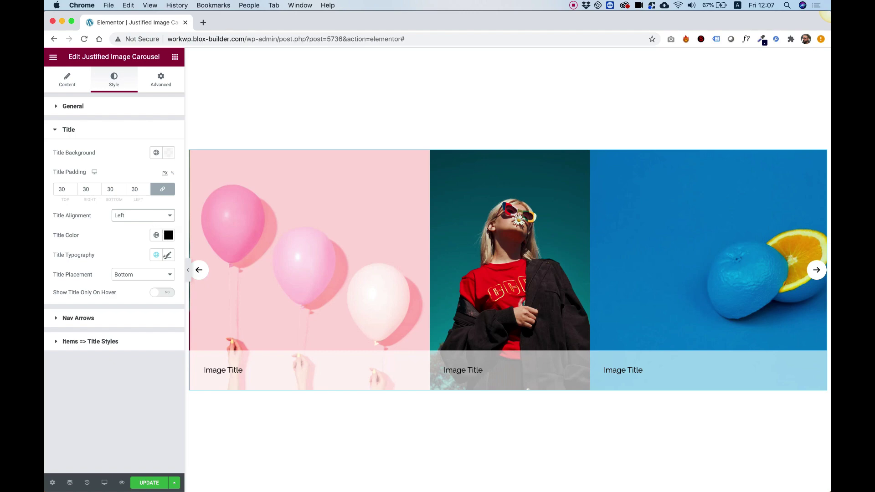
left_click(138, 276)
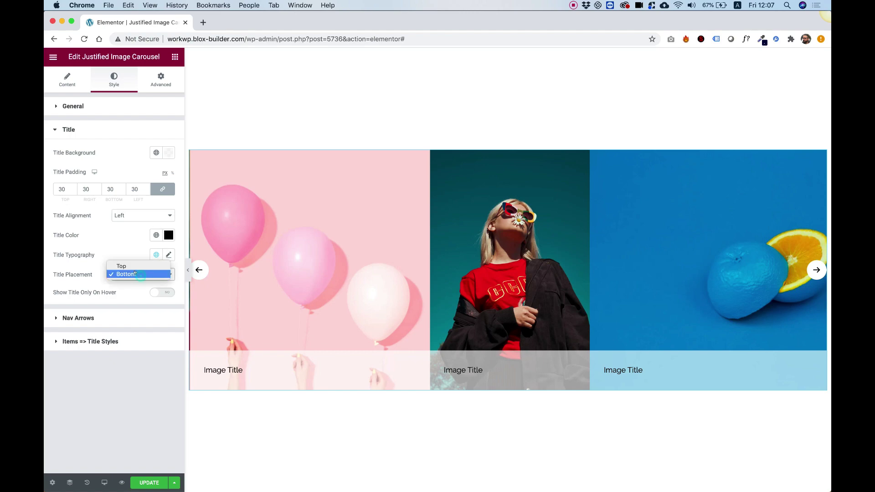
left_click(130, 264)
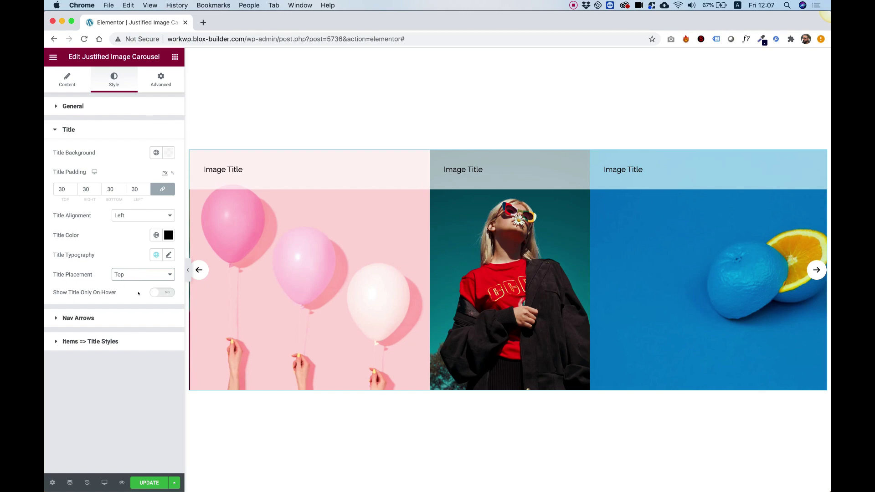
left_click(154, 293)
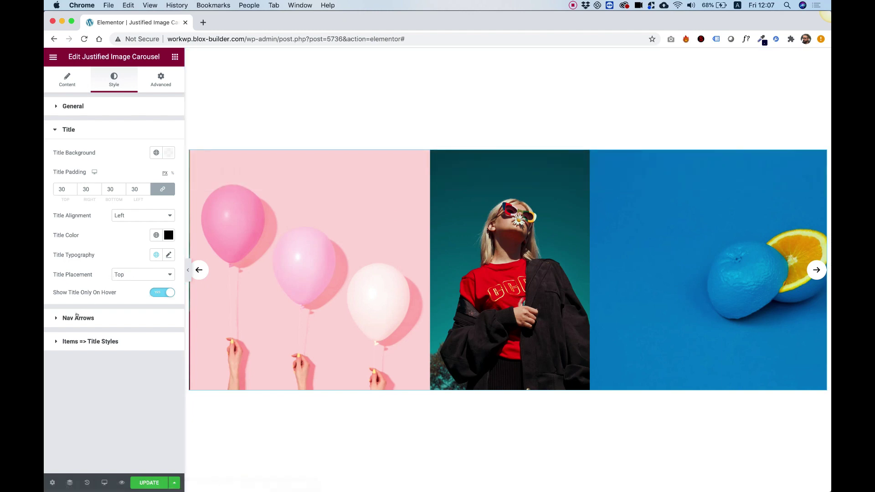
- Set Nav Distance 40, Nav Size 28, Background Size 62, Radius 1, then test both arrows
left_click(76, 317)
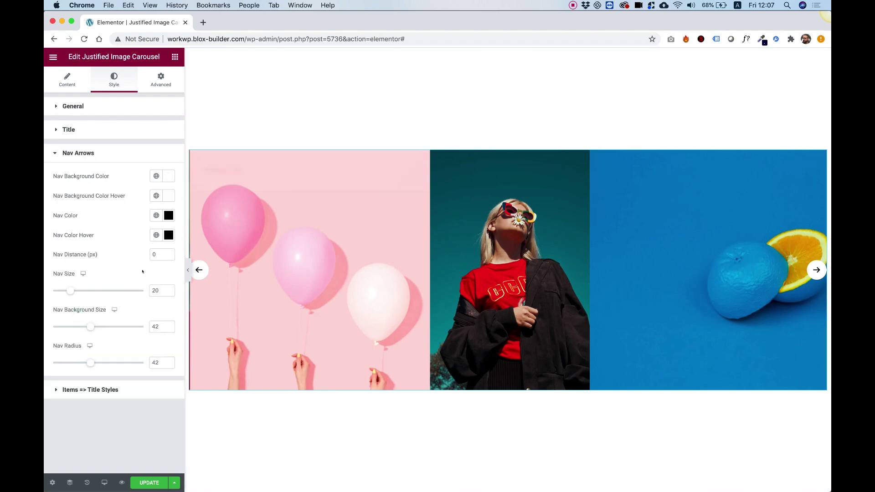
double_click(154, 252)
type("40")
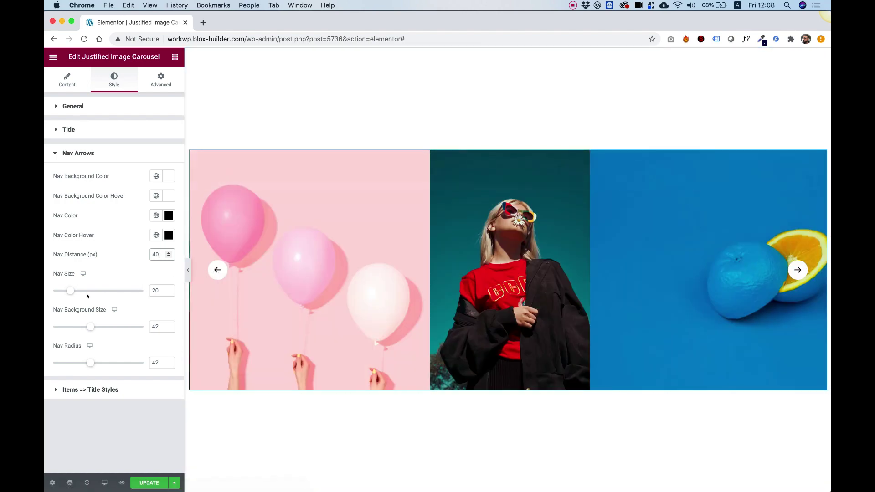
left_click_drag(68, 290, 75, 290)
left_click_drag(87, 326, 105, 326)
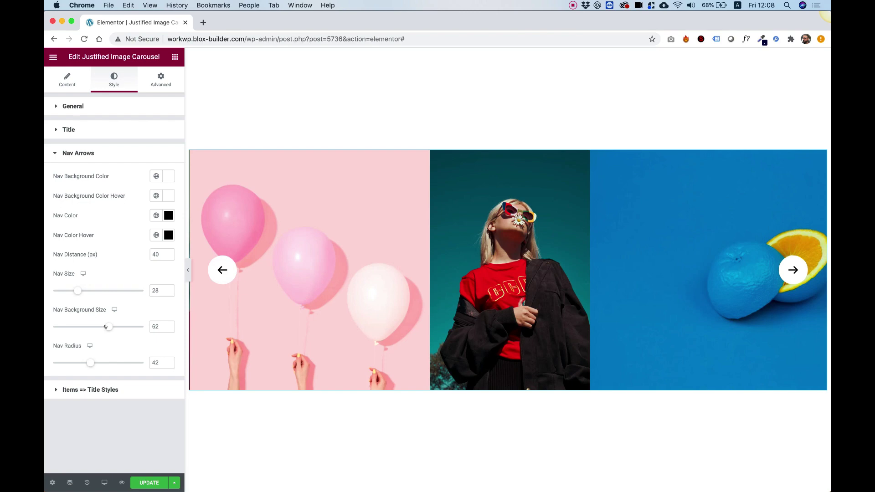
left_click_drag(89, 361, 53, 362)
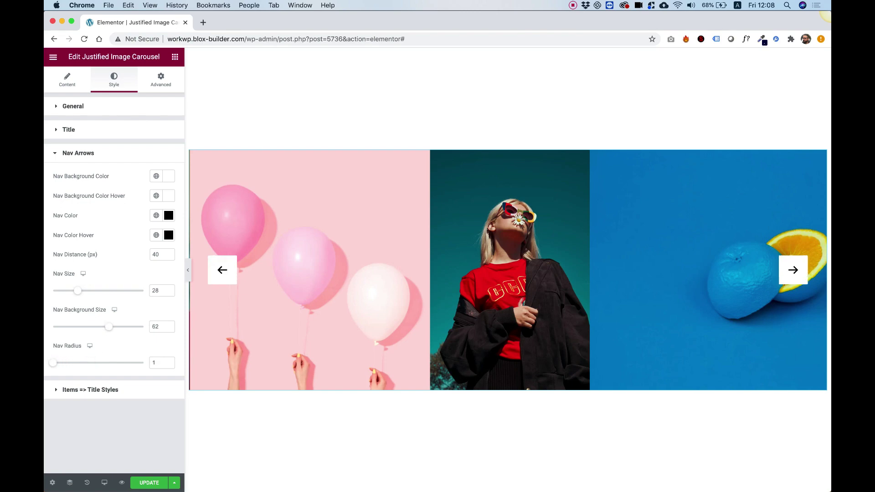
left_click(221, 272)
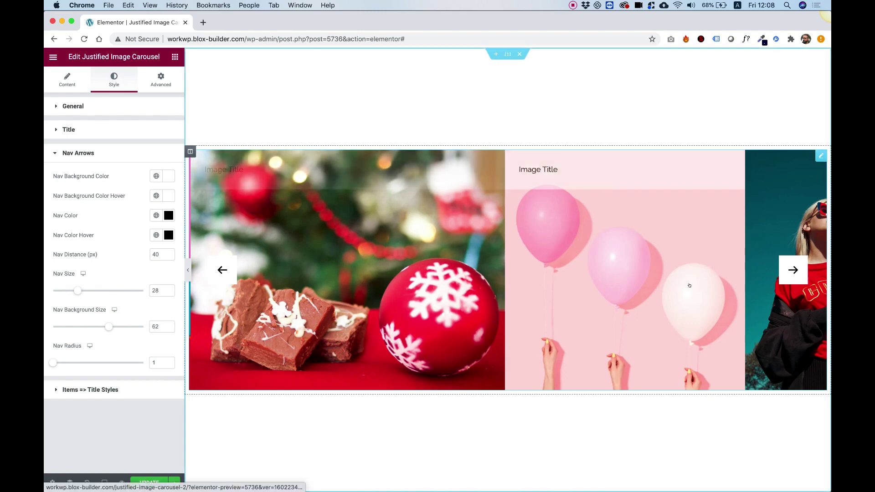
left_click(798, 266)
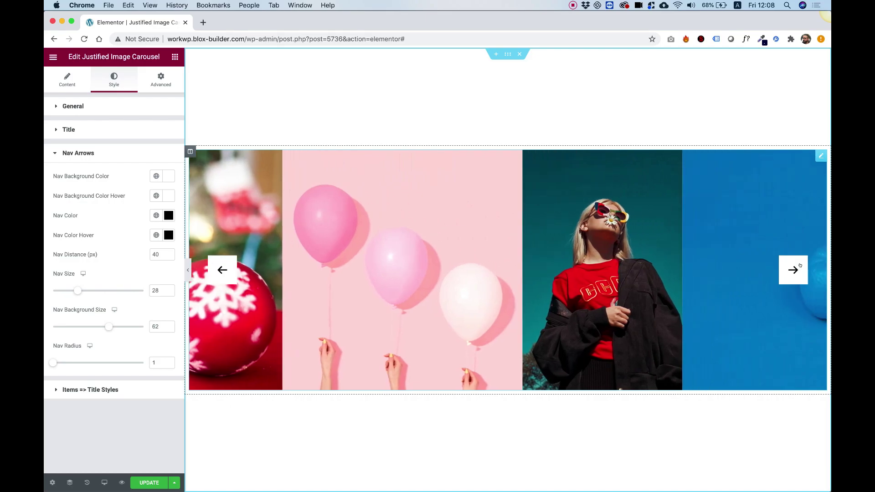